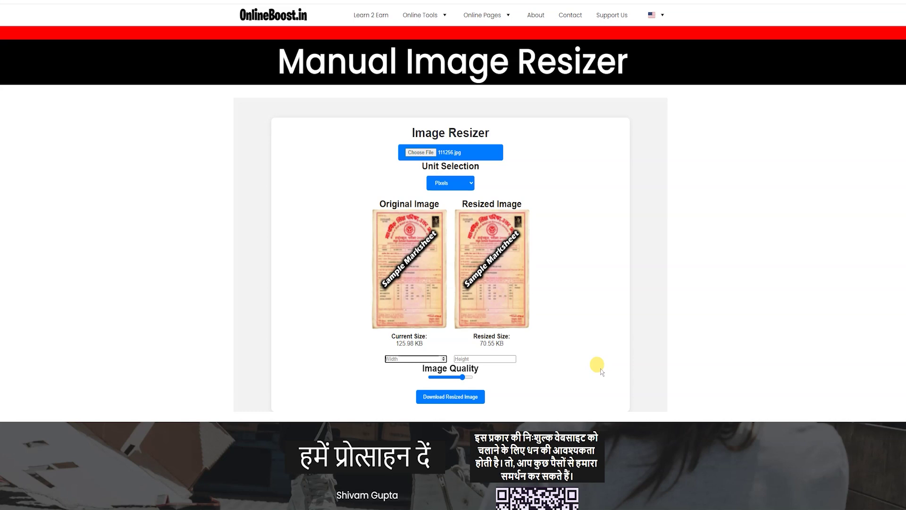
- Set the resized marksheet image to a width of 500 pixels and a height of 700 pixels
type("500")
left_click(488, 358)
type("700")
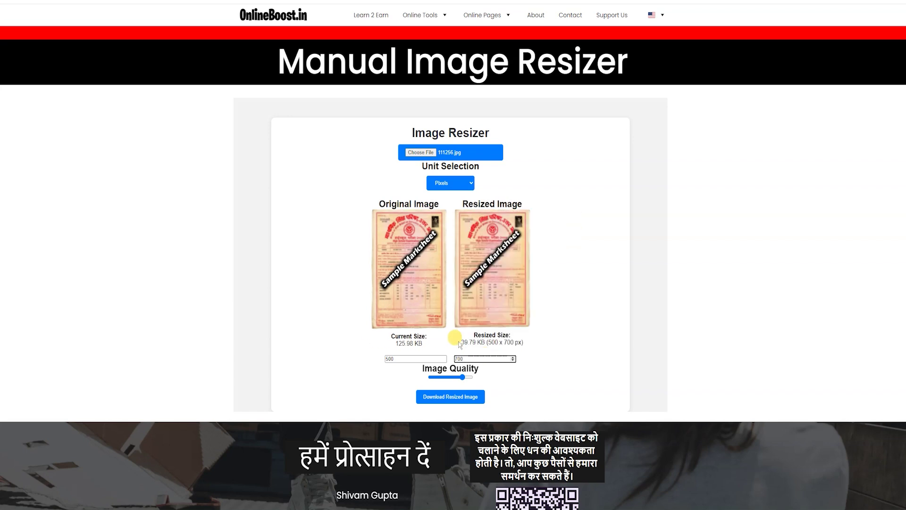
left_click_drag(459, 342, 466, 341)
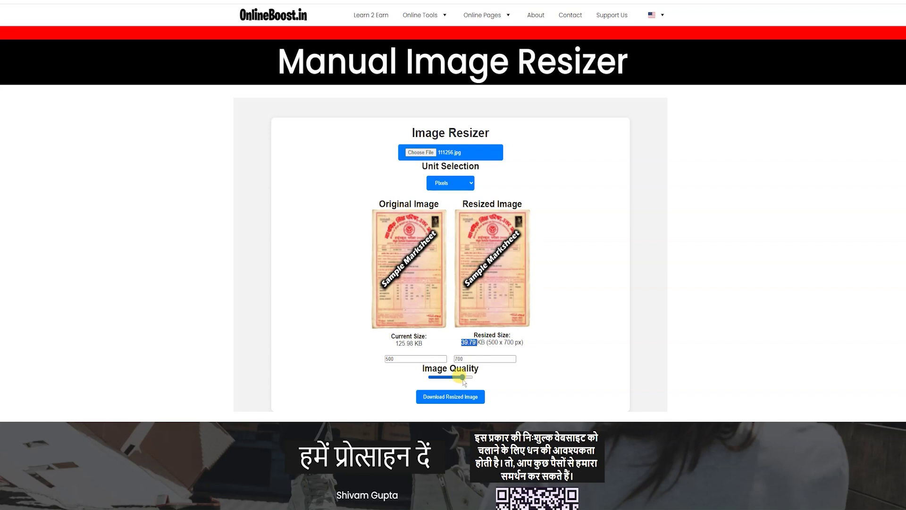
- Raise the image quality moderately above its initial level and compare the resized file size with the original
left_click_drag(462, 380, 470, 381)
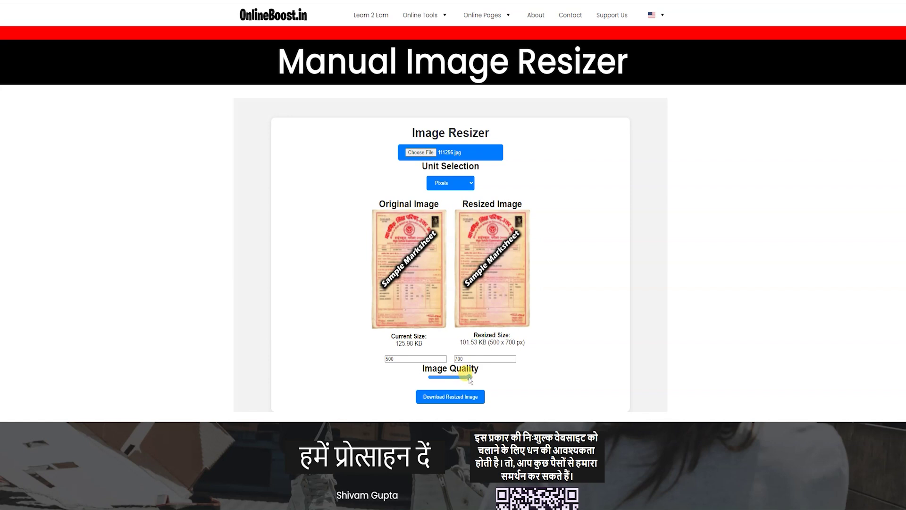
left_click_drag(463, 344, 469, 343)
left_click_drag(468, 377, 465, 380)
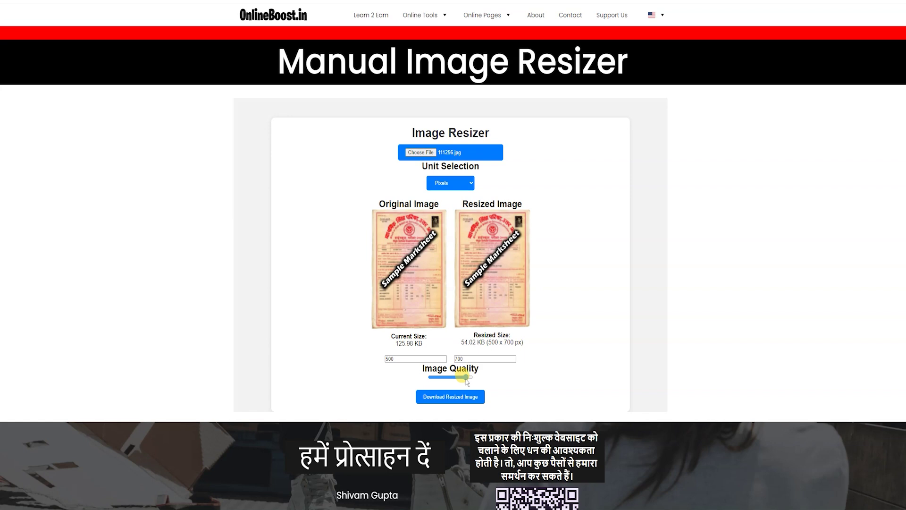
left_click_drag(411, 343, 396, 343)
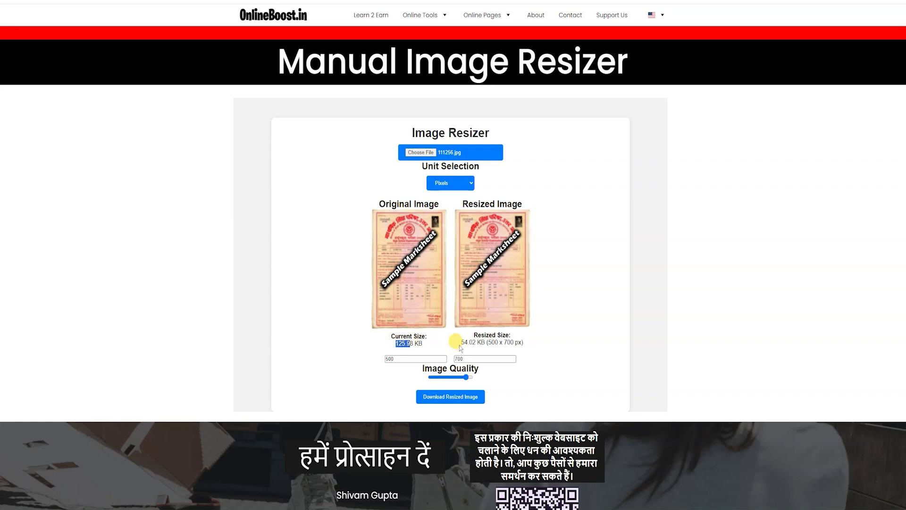
left_click_drag(458, 344, 465, 337)
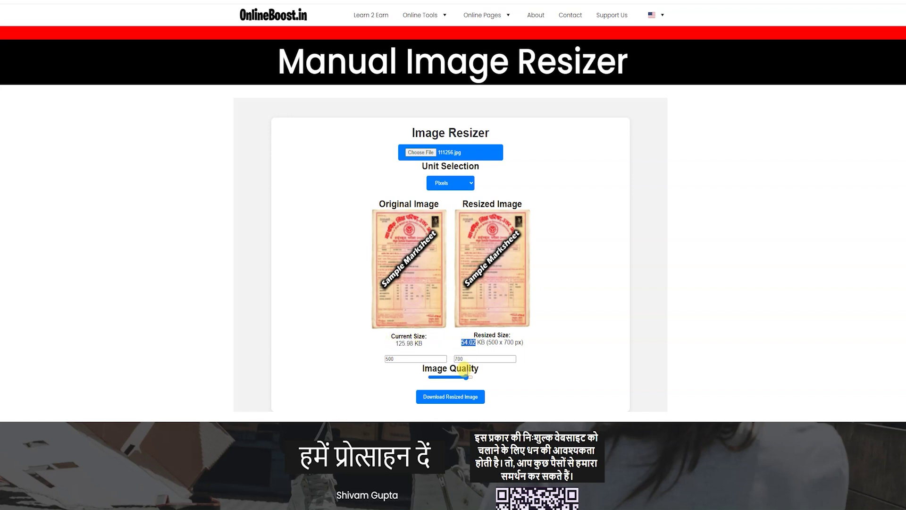
- Fine-tune the image quality slightly upward and save the resized marksheet as mark in the Form Fill folder
left_click_drag(466, 377, 468, 377)
left_click(465, 396)
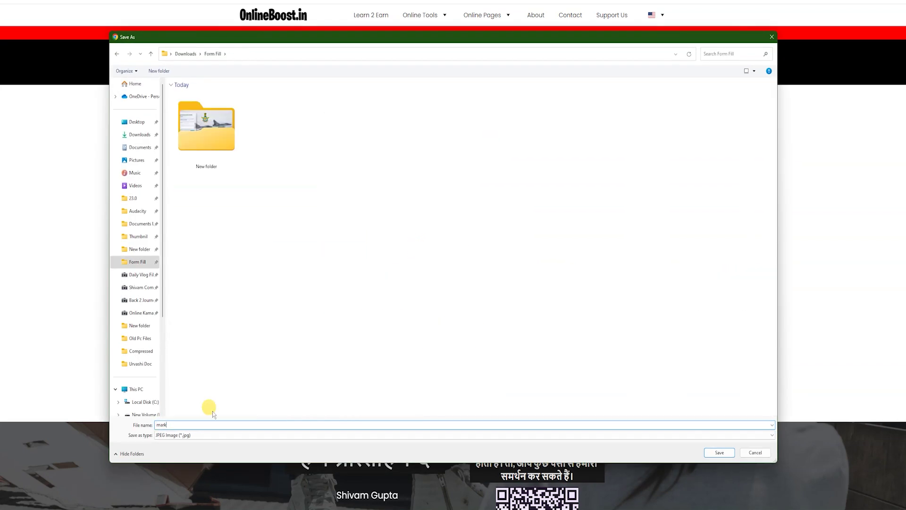
key("Return")
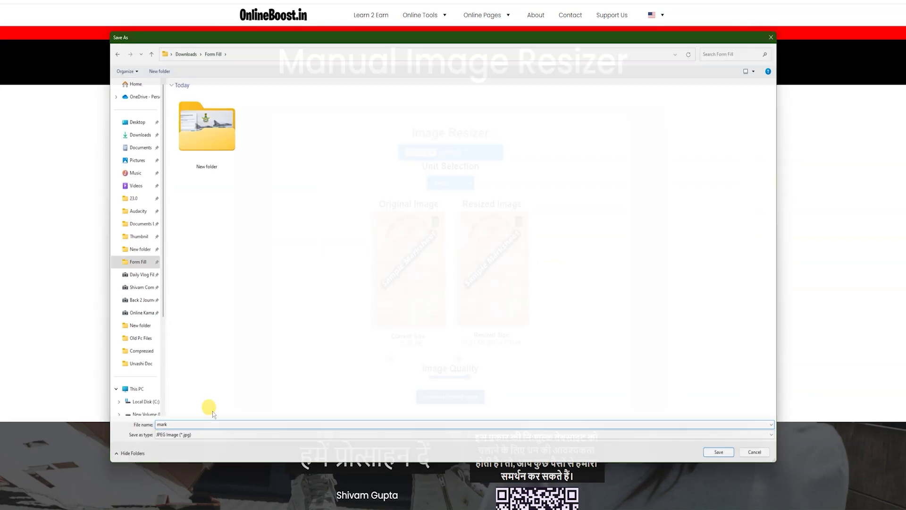
- Load the green marksheet image from the Documents Upload folder into the resizer
left_click(420, 153)
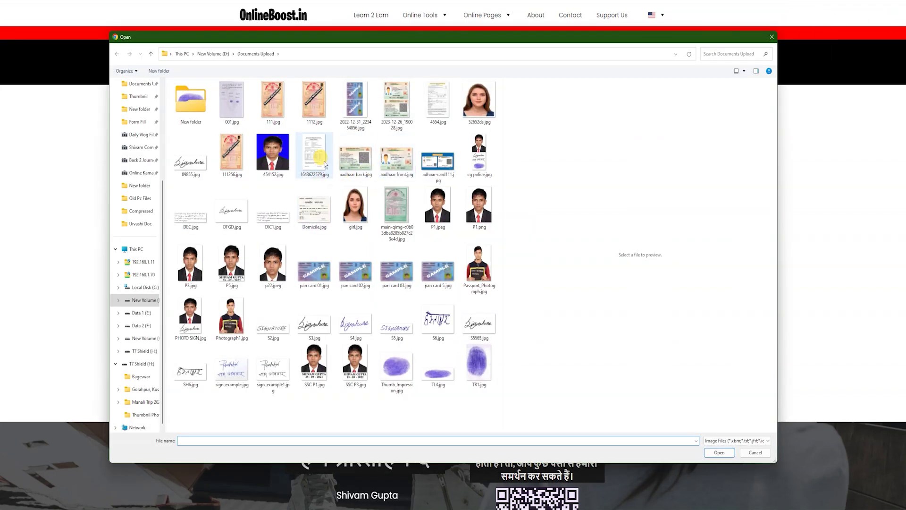
double_click(397, 205)
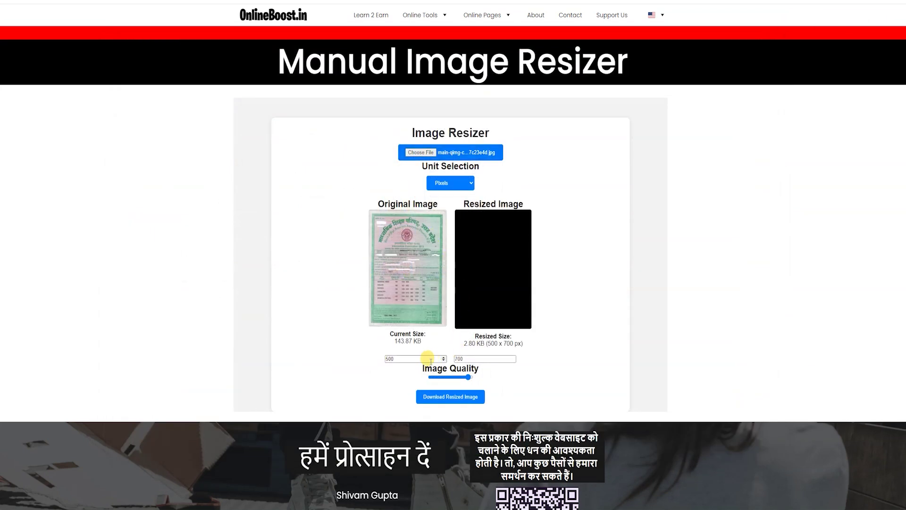
left_click(465, 358)
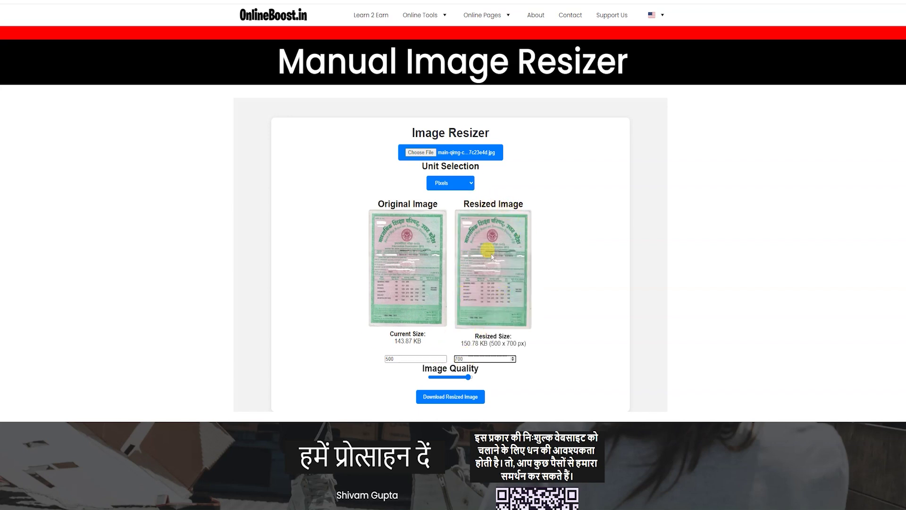
- Try resizing the green marksheet to a width of 700 and a height of 500 pixels
double_click(465, 360)
key("ctrl+c")
double_click(415, 358)
key("ctrl+v")
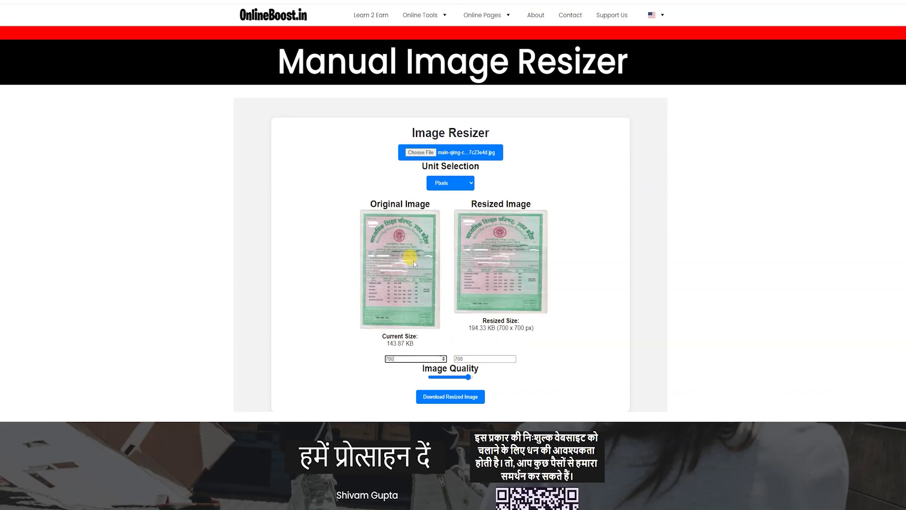
key("Tab")
type("500")
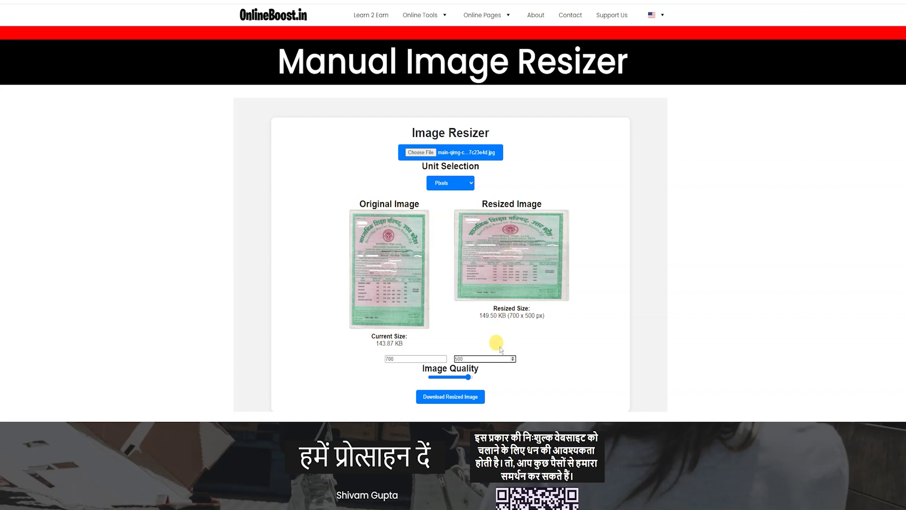
- Set the green marksheet's width to 500 pixels and its height to 700 pixels
double_click(410, 356)
type("500")
key("Tab")
type("700")
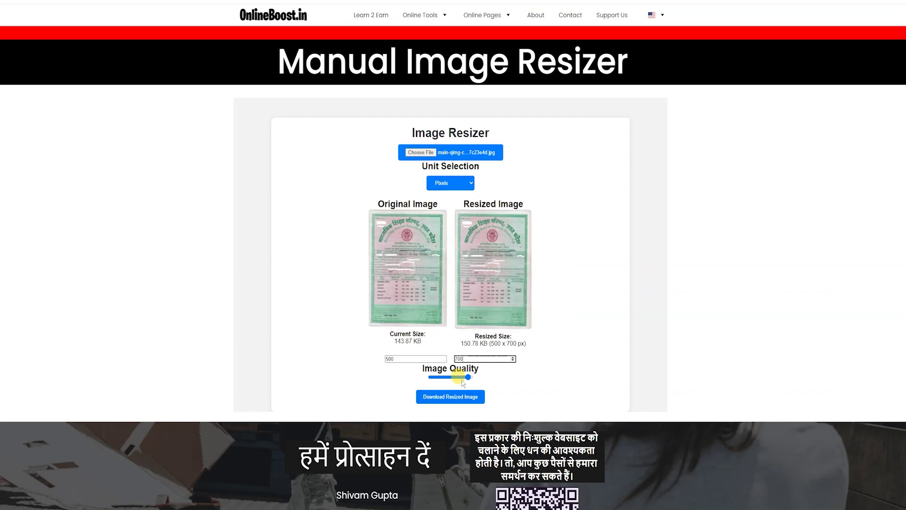
- Lower the green marksheet's image quality somewhat and save the resized image
left_click(461, 380)
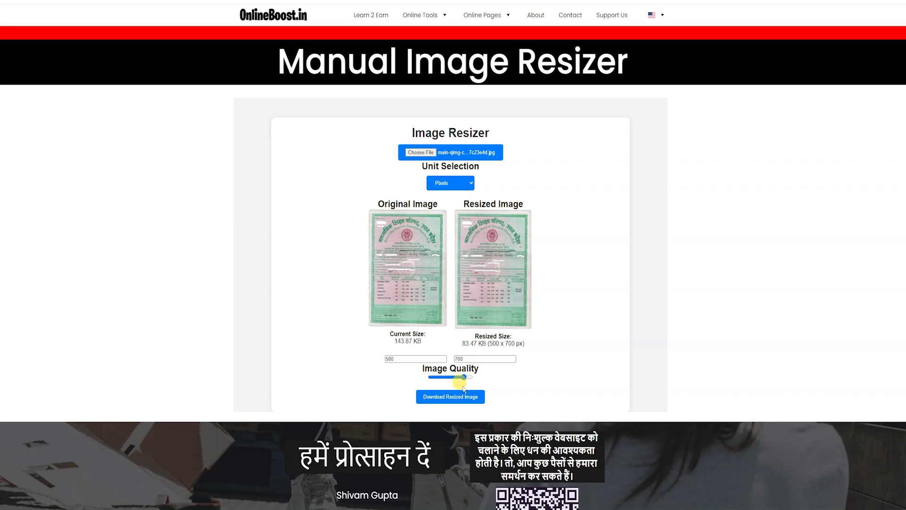
left_click(453, 397)
left_click(722, 452)
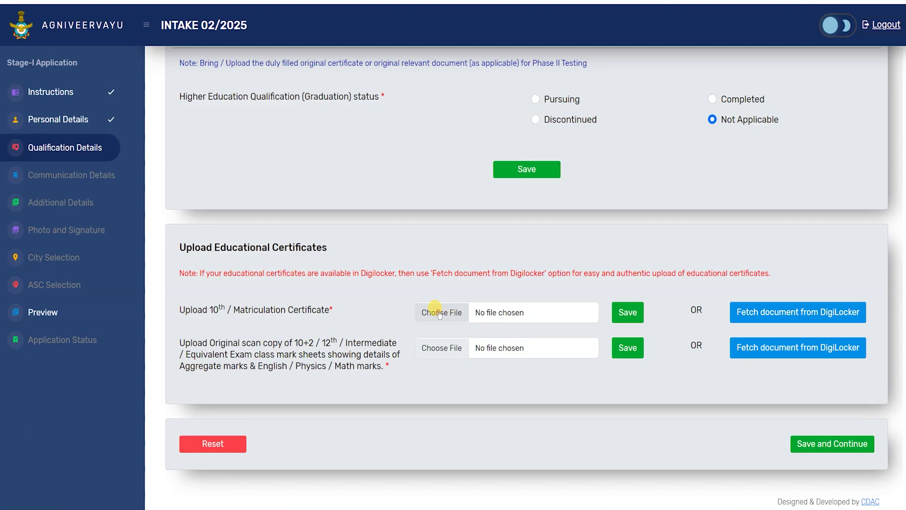
- In the Agniveervayu application, upload mark.jpg as the 10th / Matriculation certificate and save it
left_click(439, 311)
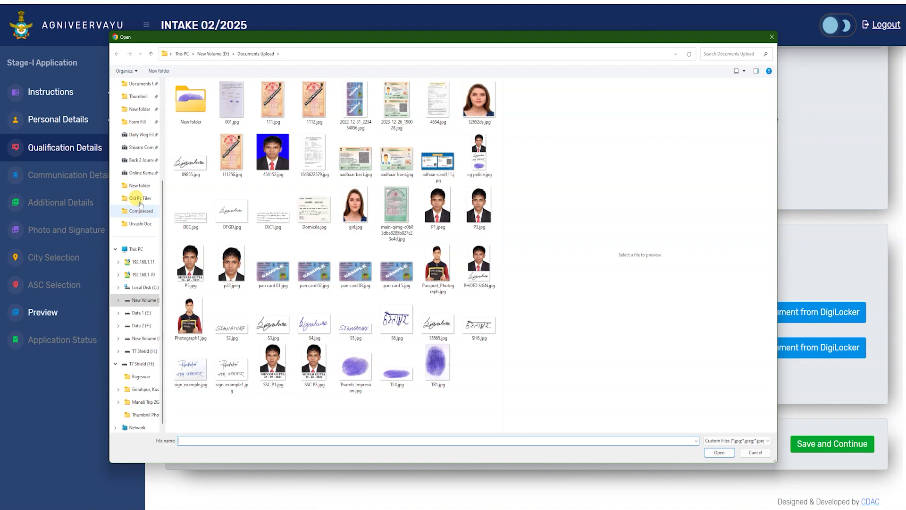
left_click(140, 210)
double_click(287, 123)
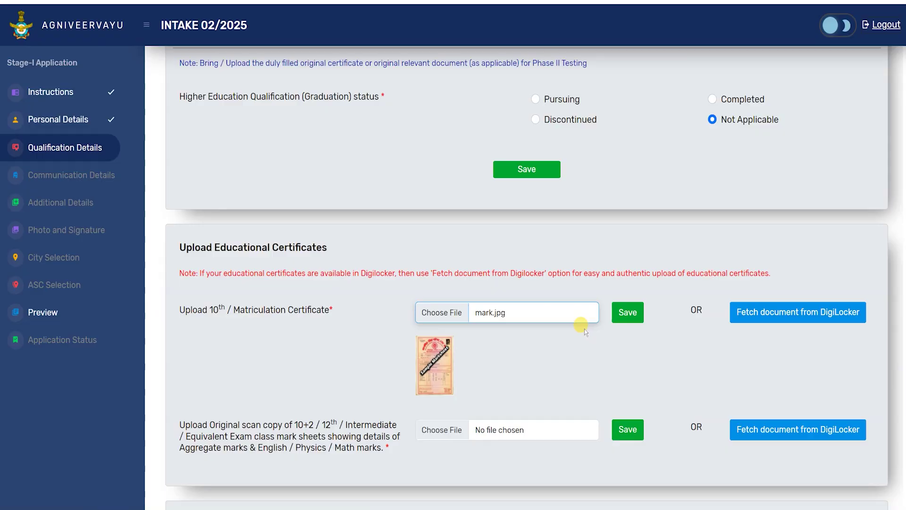
left_click(633, 313)
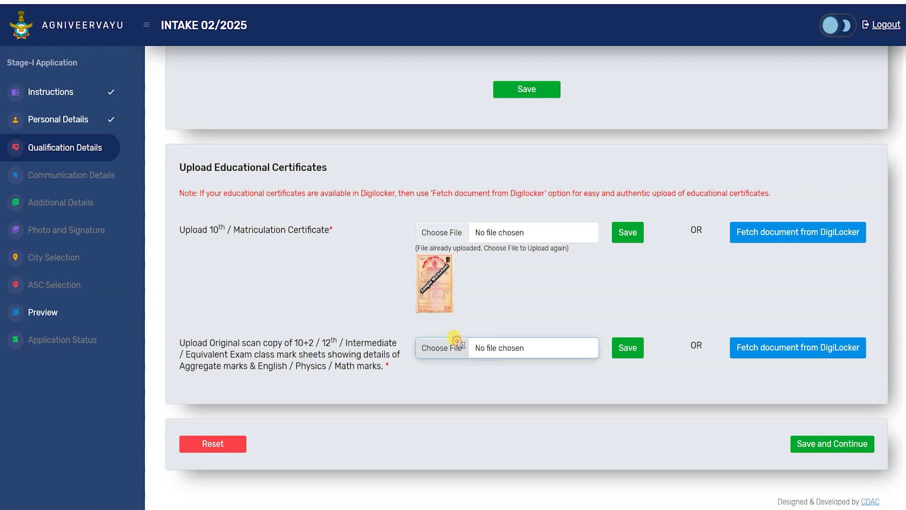
- Upload the resized green marksheet as the 10+2 / Intermediate mark sheet and save the qualification details to continue
left_click(452, 347)
double_click(219, 125)
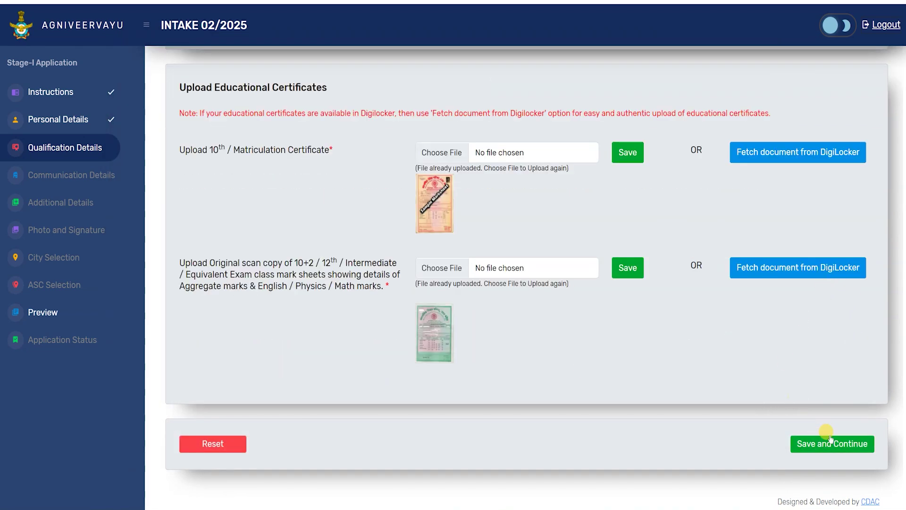
left_click(830, 442)
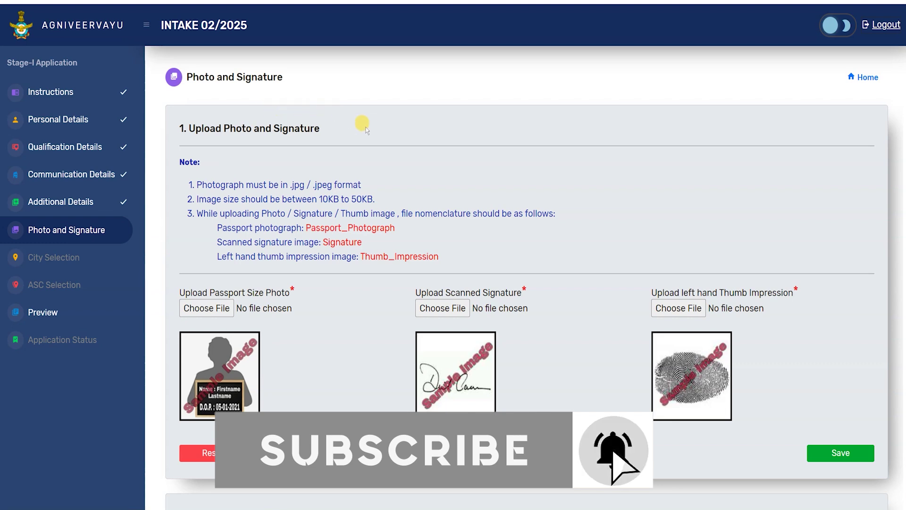
- Review the photo, signature and thumb impression upload rules and the live image capture guidelines
scroll(298, 279, "down", 3)
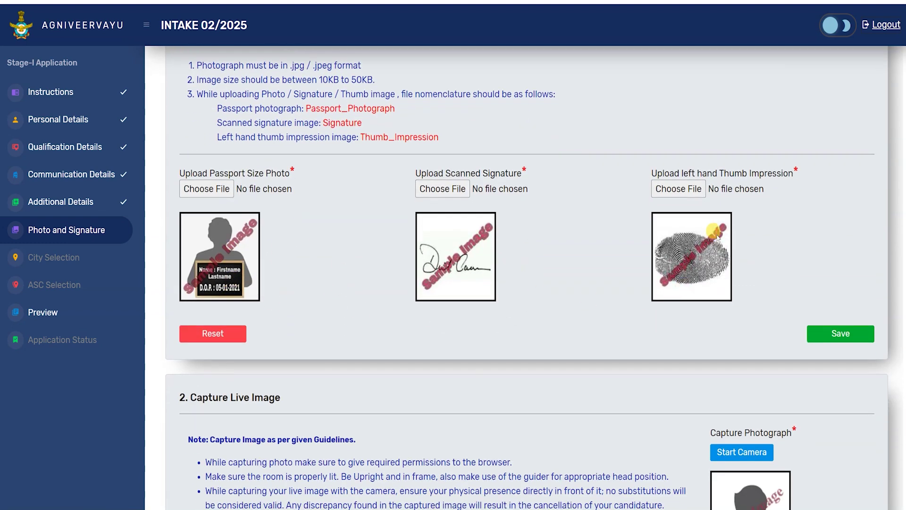
scroll(715, 299, "down", 2)
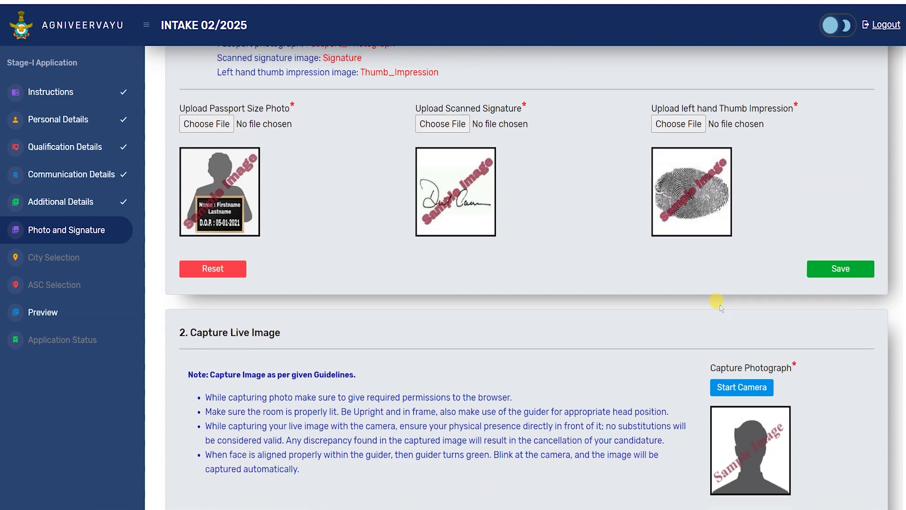
scroll(721, 307, "down", 2)
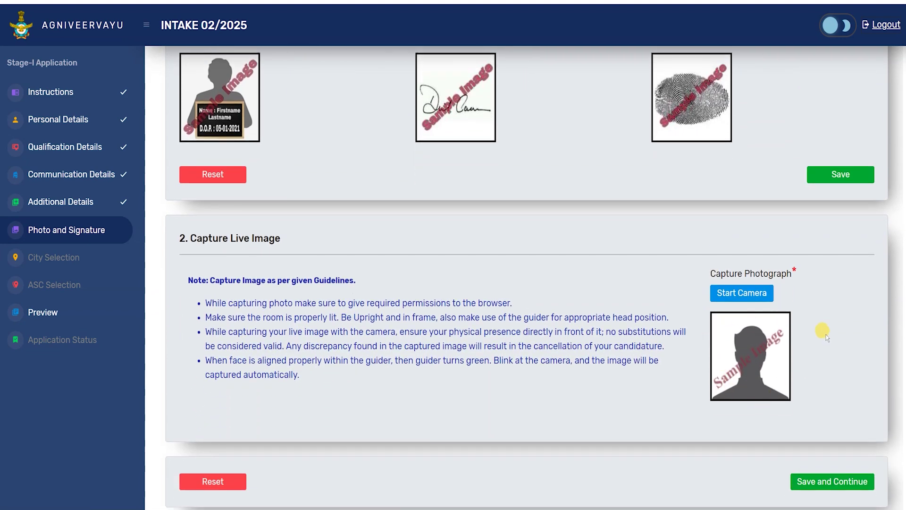
scroll(798, 342, "up", 1)
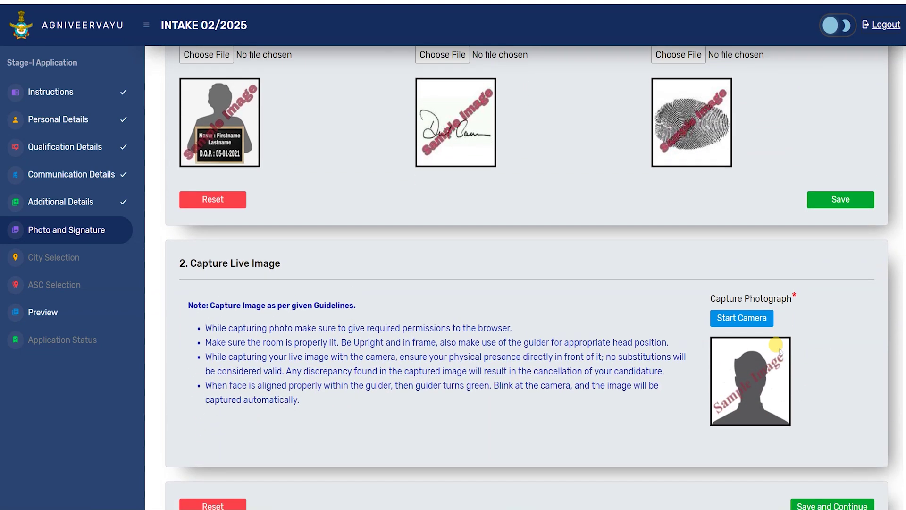
scroll(780, 352, "up", 5)
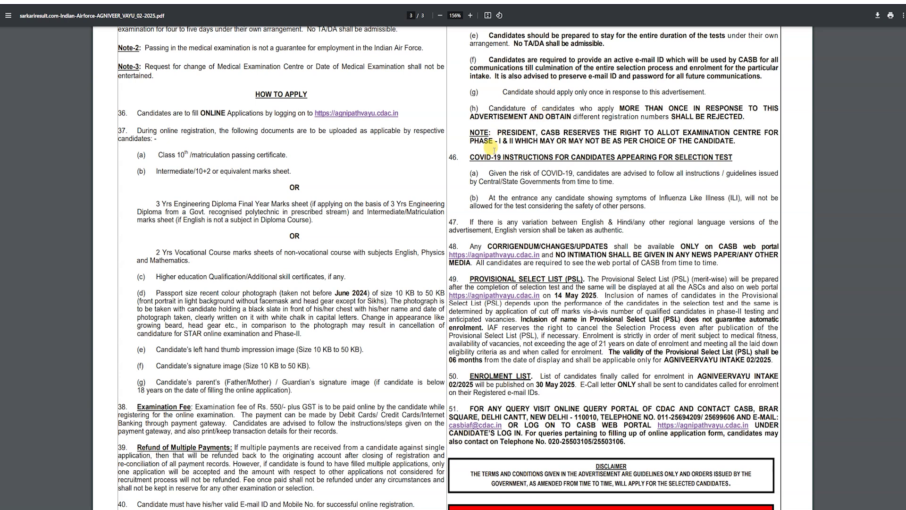
- In the Agniveer Vayu 02/2025 notification PDF, read the How to Apply requirements for the passport photograph's date, size, background and slate
scroll(391, 212, "down", 1)
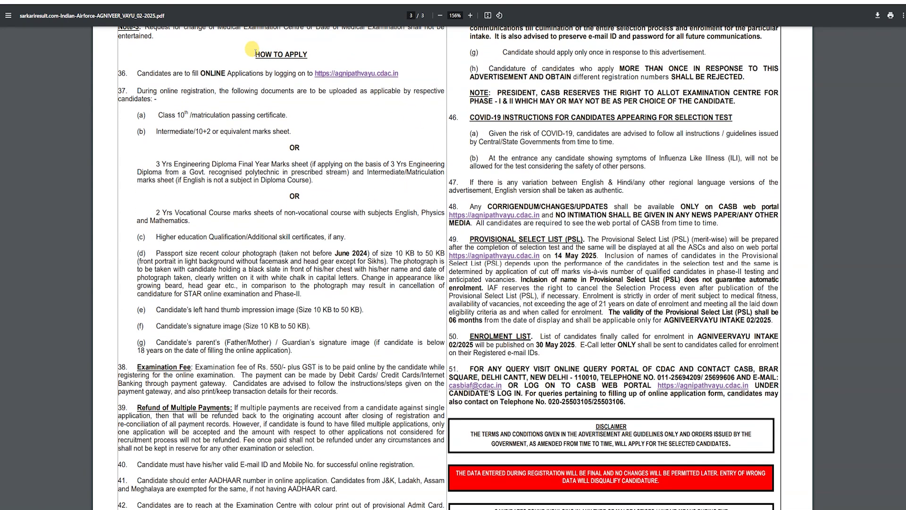
left_click_drag(254, 54, 310, 53)
scroll(84, 202, "up", 1)
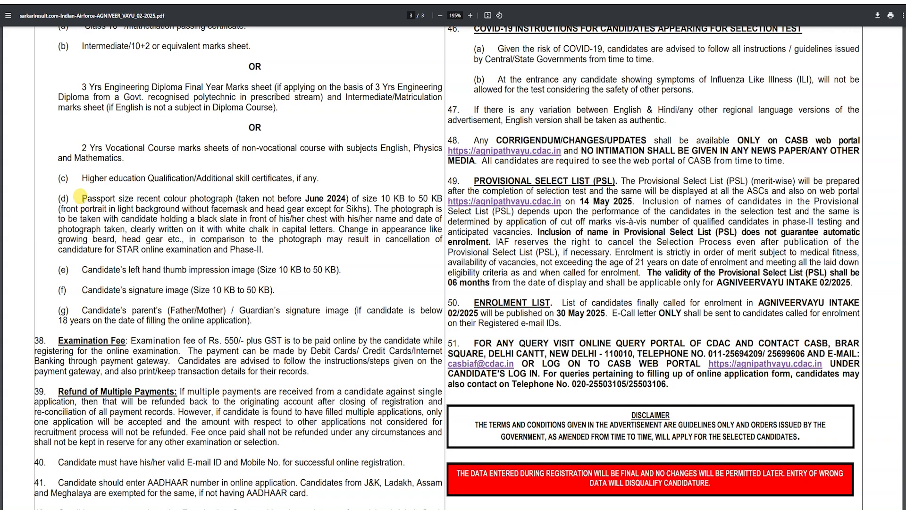
left_click_drag(81, 198, 199, 208)
left_click(121, 189)
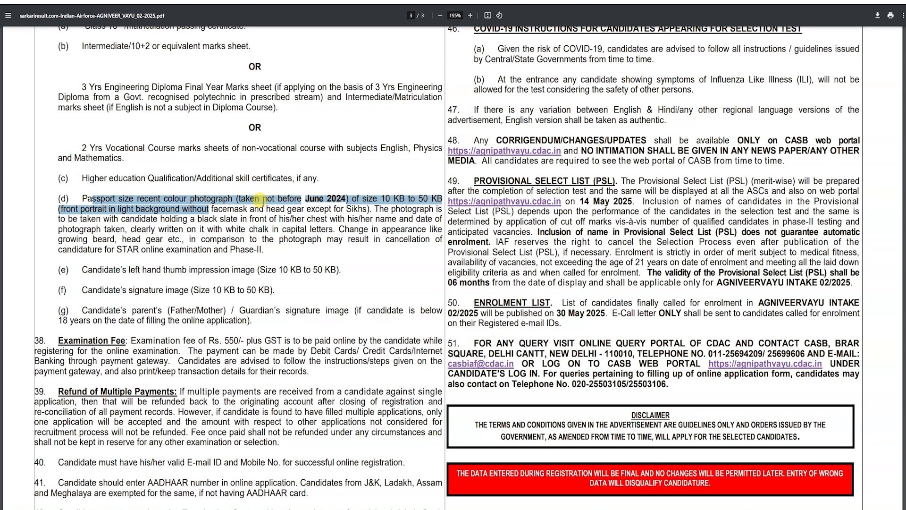
left_click(72, 203)
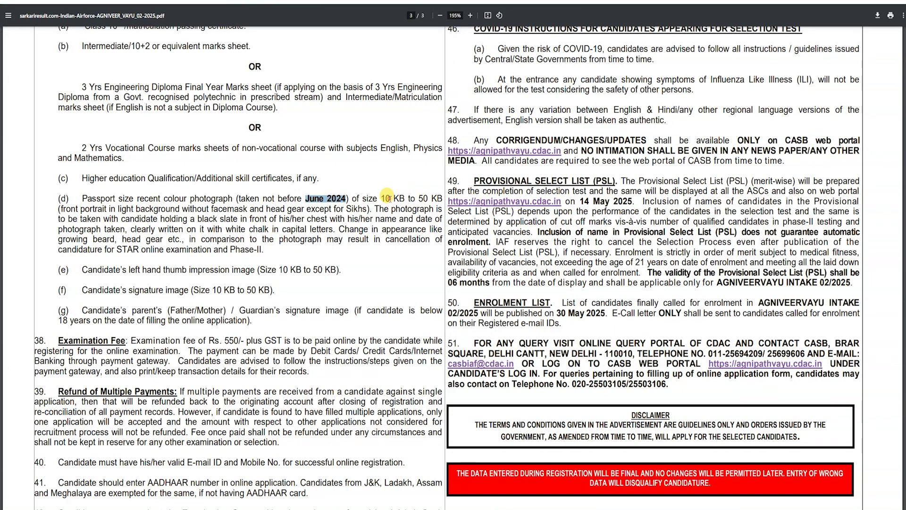
left_click_drag(383, 197, 426, 198)
left_click(424, 200)
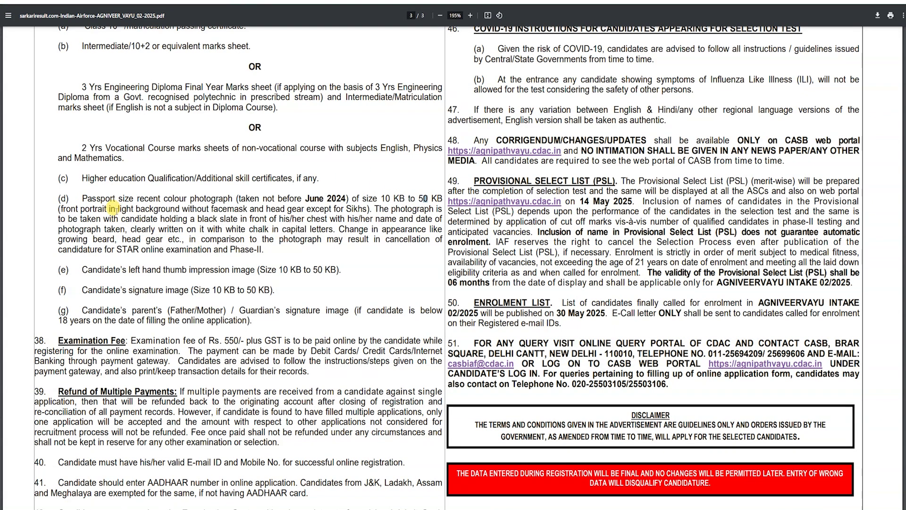
left_click_drag(118, 208, 245, 215)
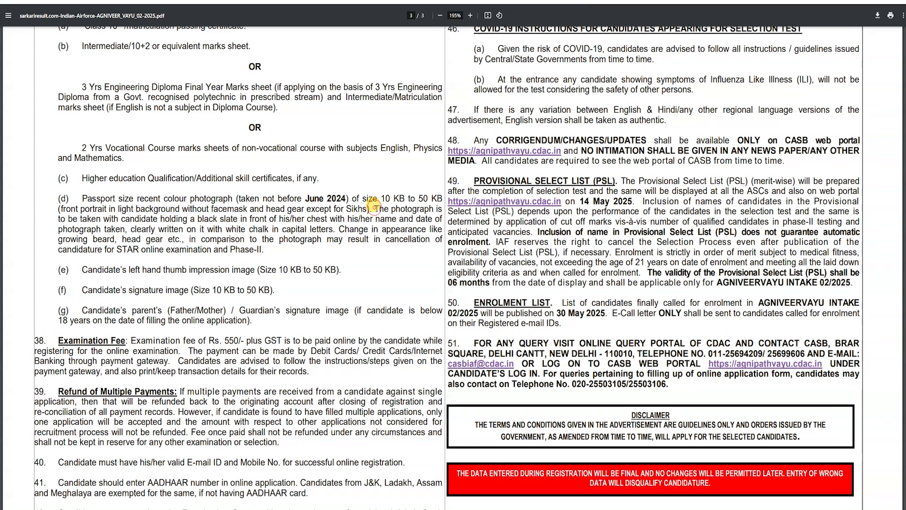
left_click_drag(374, 207, 219, 220)
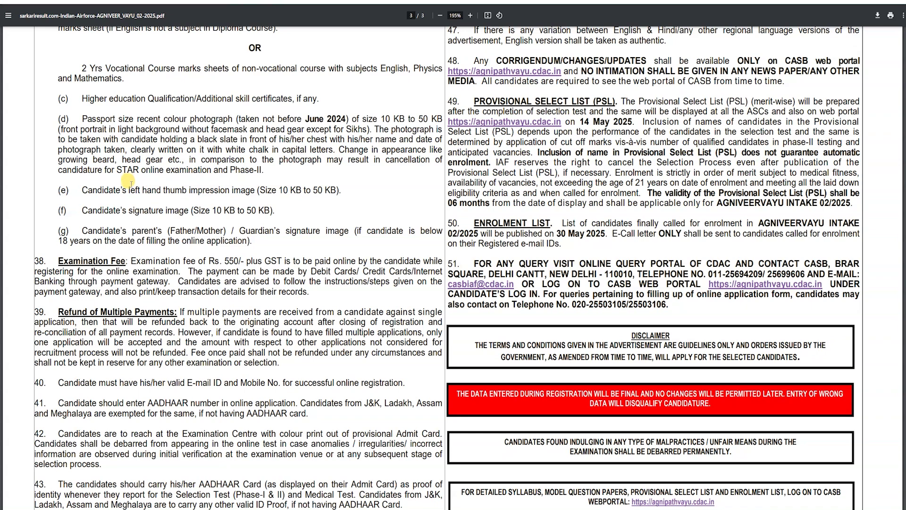
- Read the notification's requirements for the thumb impression, candidate signature and parent or guardian signature images
left_click_drag(273, 189, 342, 188)
left_click(348, 189)
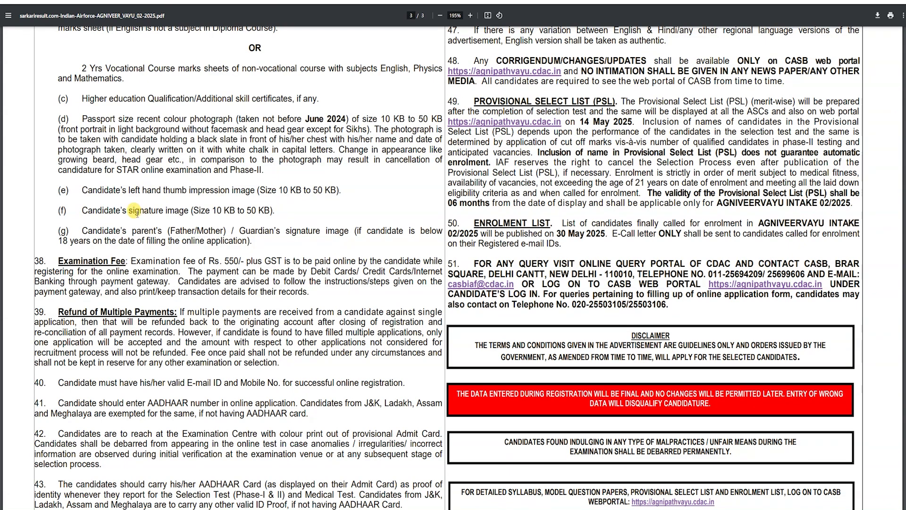
left_click_drag(137, 231, 325, 231)
left_click(331, 230)
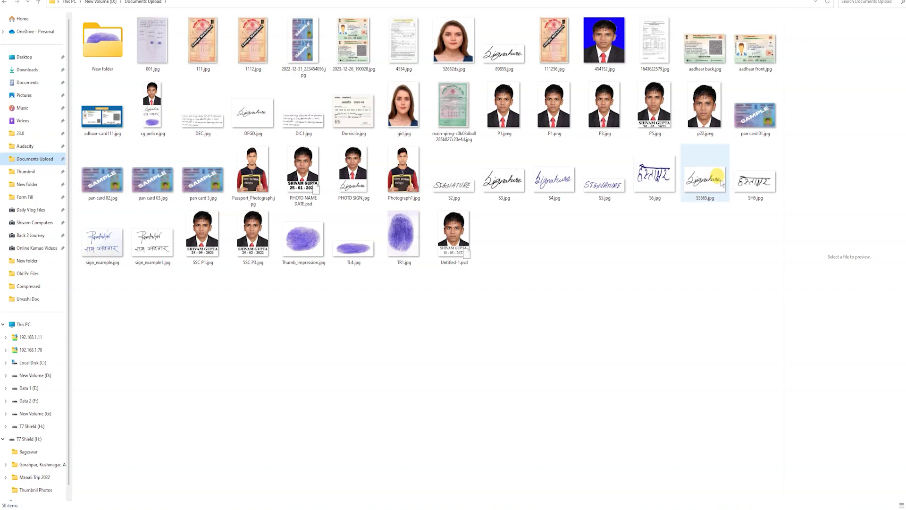
- Switch to File Explorer and open the sample signature image S5565.jpg in the Documents Upload folder for viewing
left_click(708, 175)
double_click(707, 179)
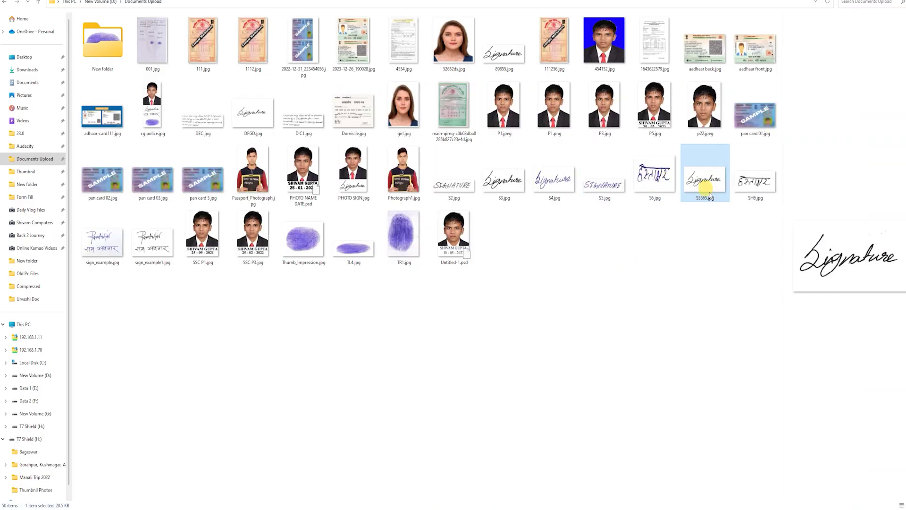
double_click(705, 180)
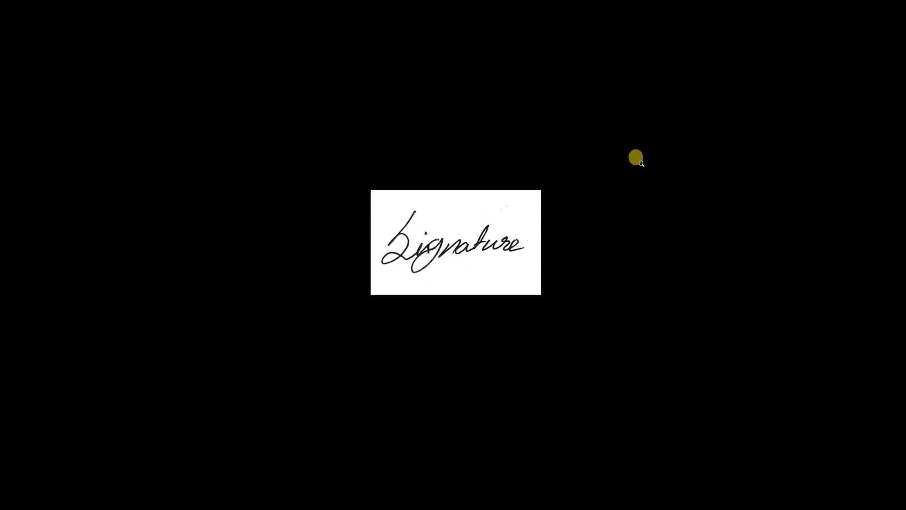